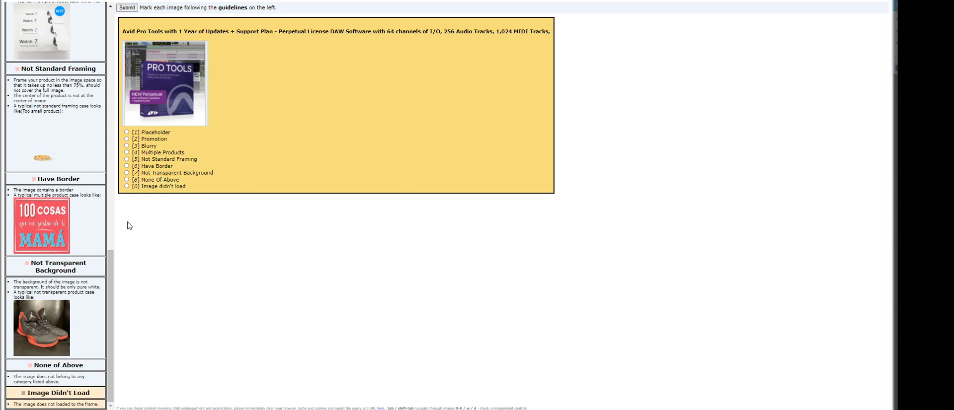
Decline the request to rate the application and inspect the Avid Pro Tools product image at full size.
scroll(48, 80, "up", 15)
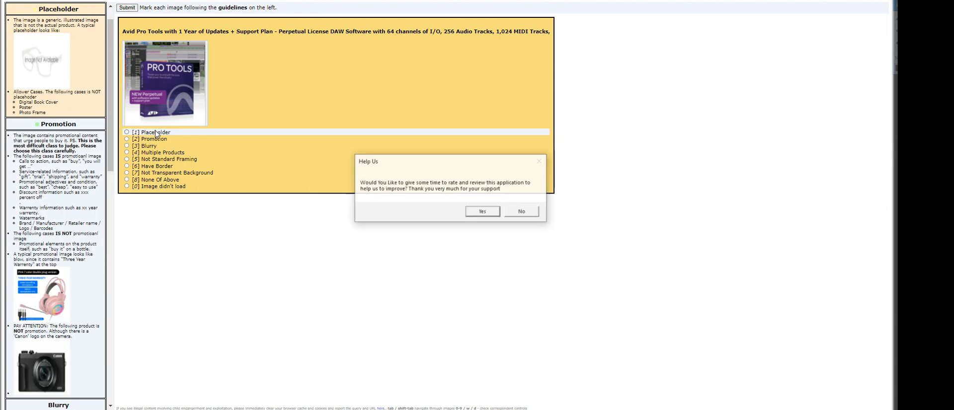
left_click(519, 209)
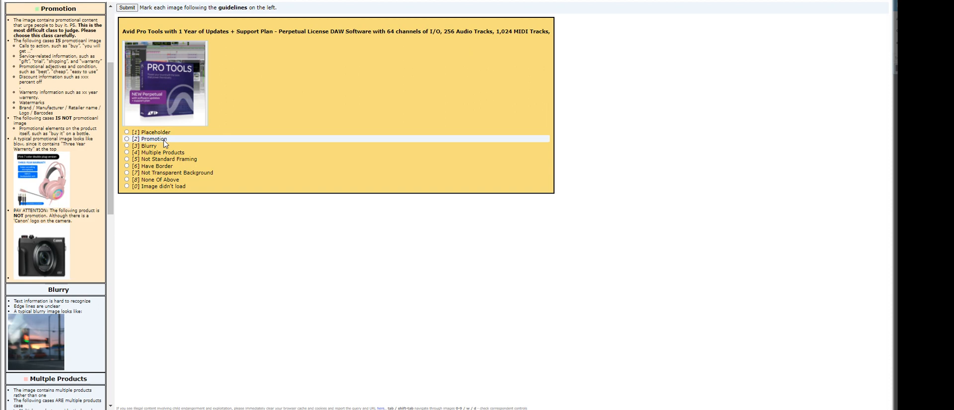
left_click(170, 87)
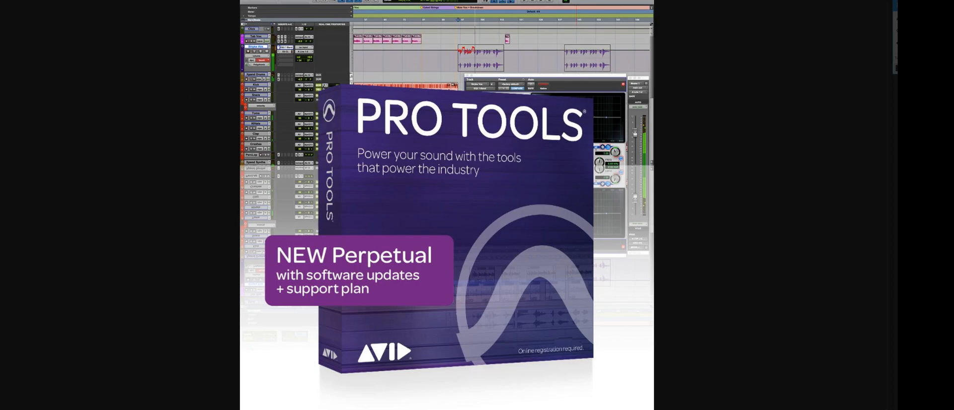
key("ctrl+w")
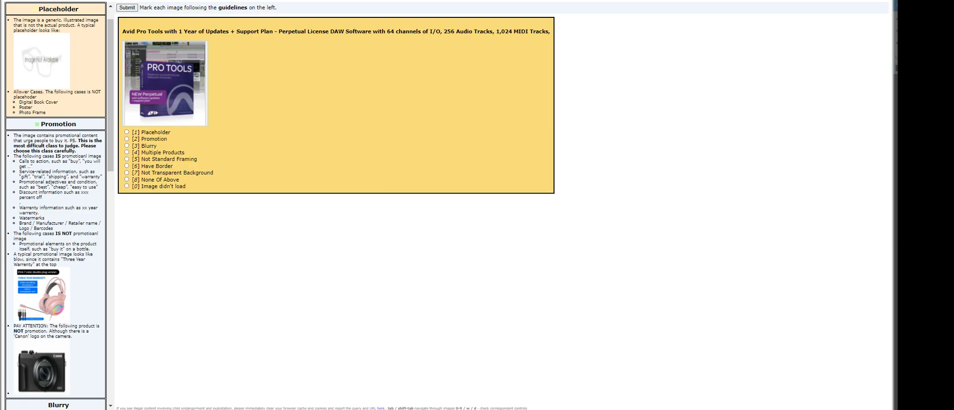
Label the Avid Pro Tools image as Promotion, submit the judgment and acknowledge the feedback.
mouse_move(242, 146)
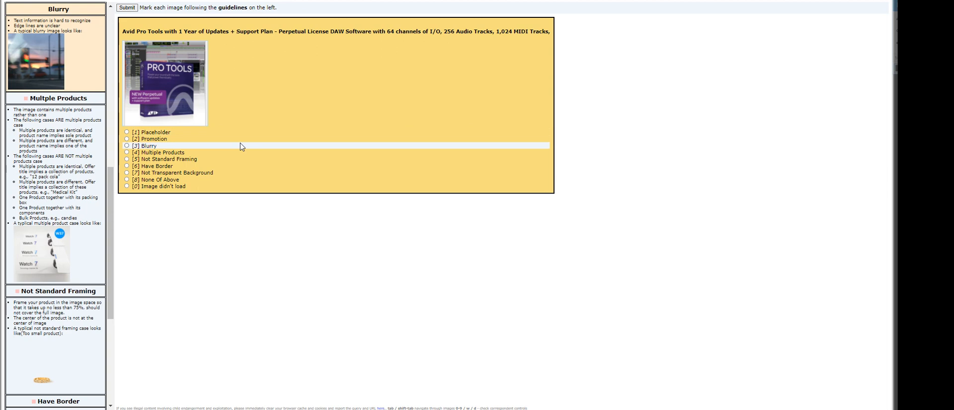
left_click(165, 140)
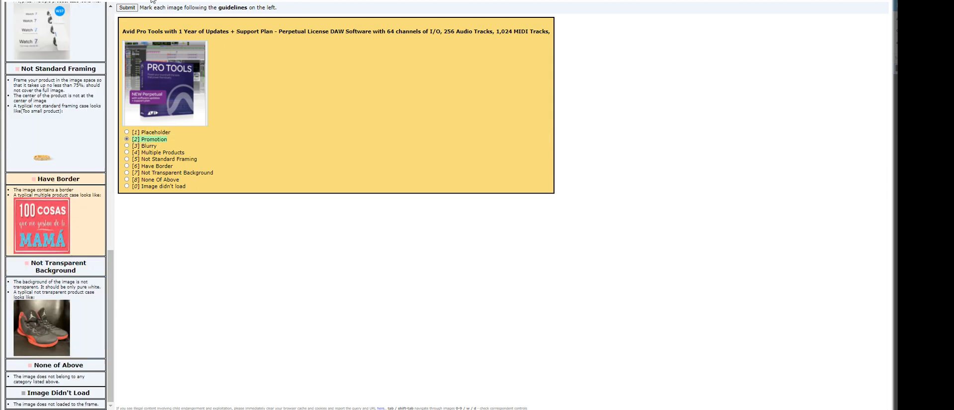
left_click(127, 8)
left_click(471, 388)
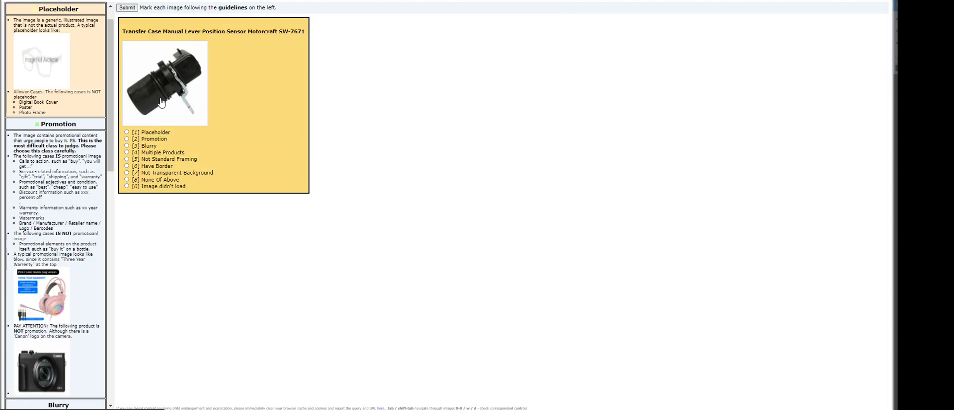
Label the Motorcraft SW-7671 position sensor image as None Of Above, submit it and acknowledge the feedback.
left_click(167, 182)
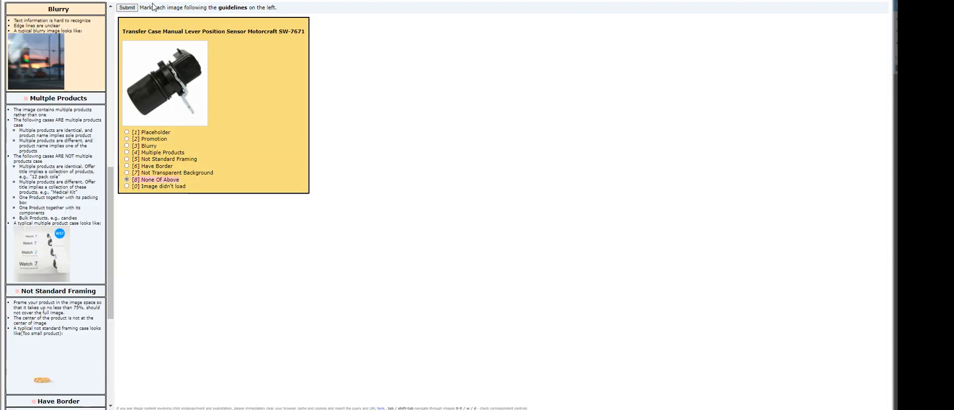
left_click(127, 7)
left_click(471, 387)
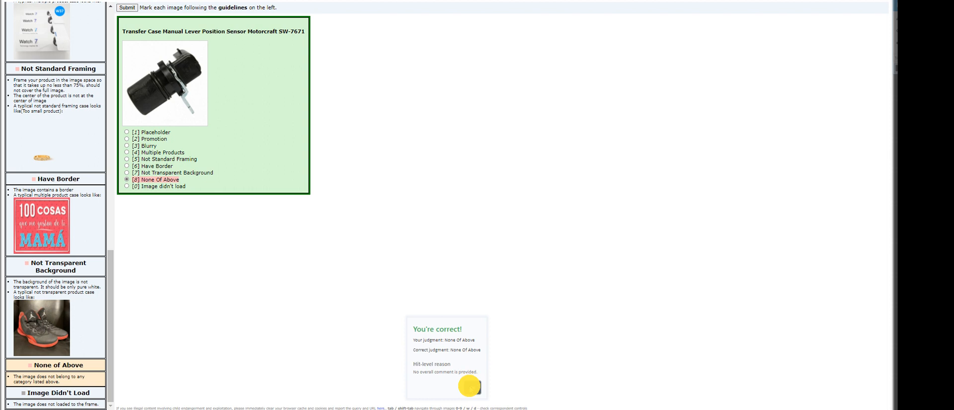
Submit the floral blouse image as None Of Above, inspect it at full size and agree to the feedback.
left_click(159, 180)
left_click(130, 8)
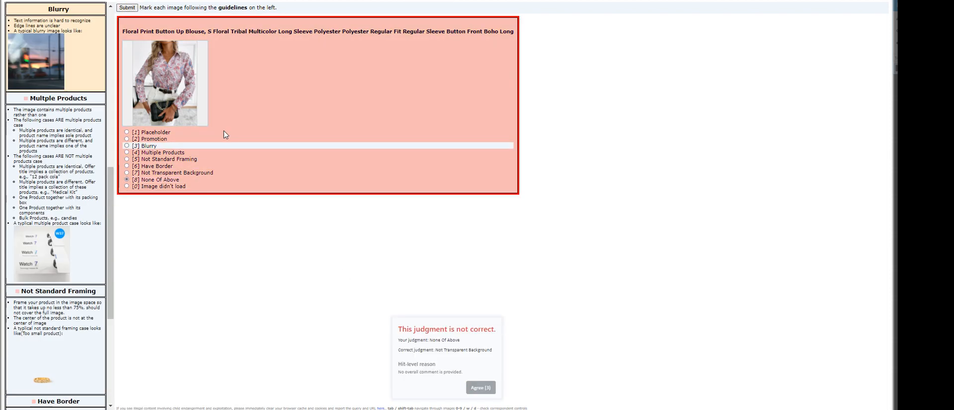
left_click(168, 98)
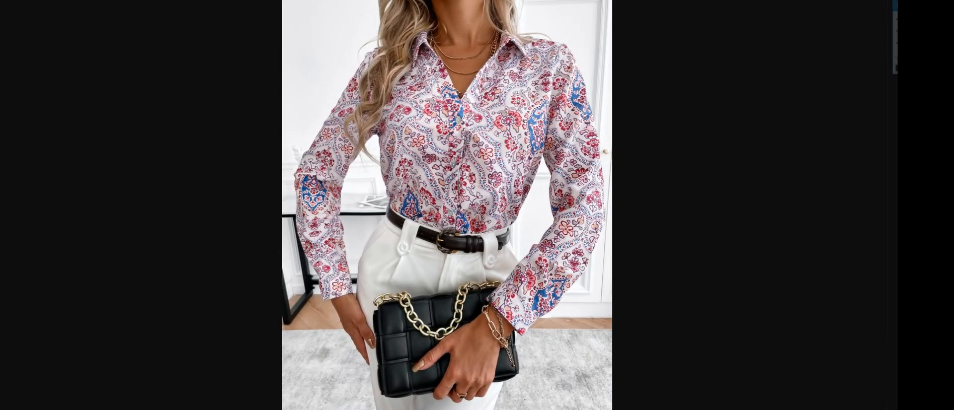
left_click(365, 222)
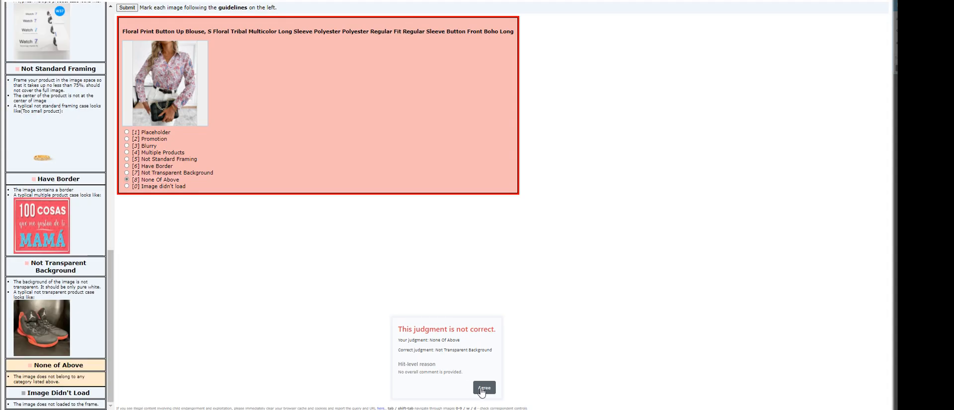
left_click(483, 388)
Inspect the John 5:24 Bible verse sign at full size, label it None Of Above and submit the judgment.
left_click(178, 106)
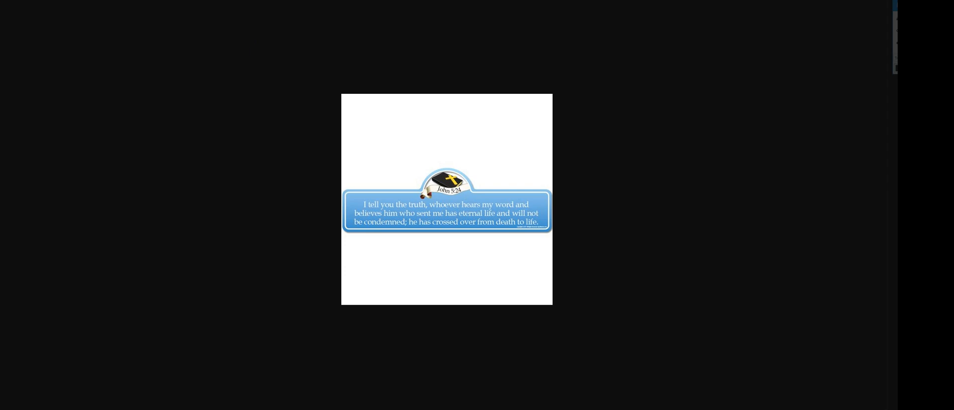
left_click(168, 106)
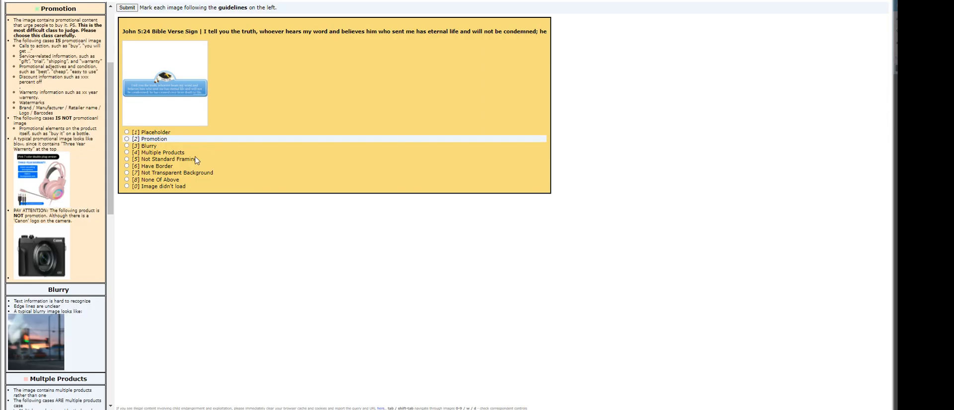
left_click(168, 180)
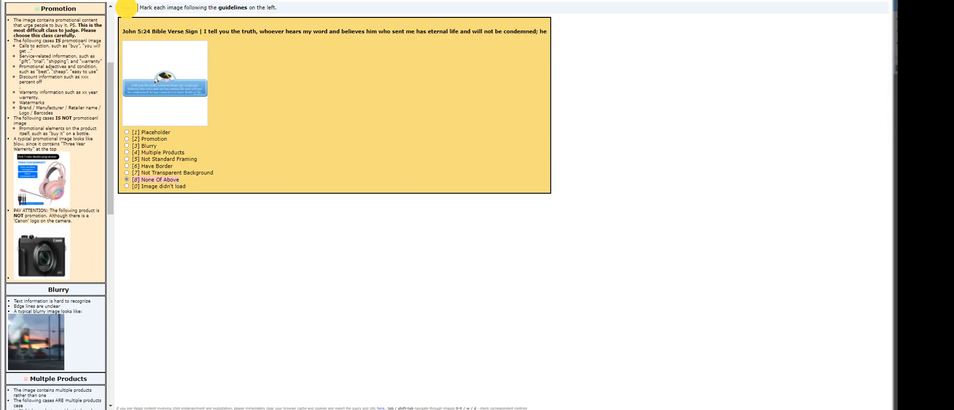
left_click(471, 388)
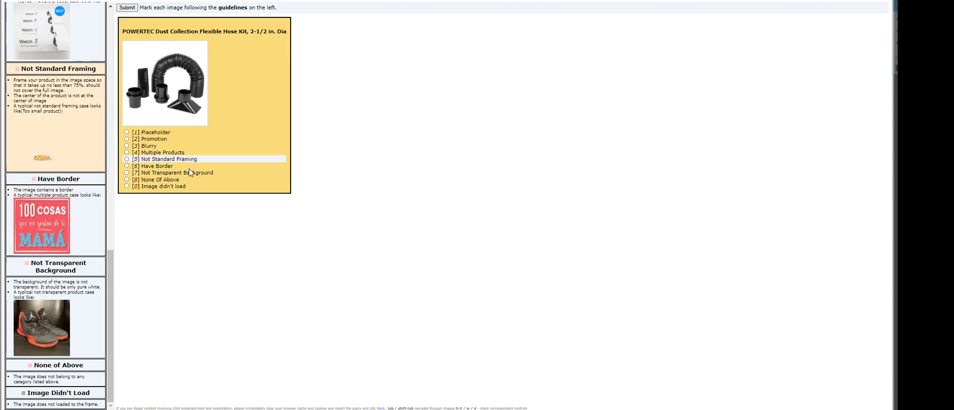
Label the POWERTEC dust collection hose kit image as None Of Above, submit it and acknowledge the feedback.
left_click(146, 180)
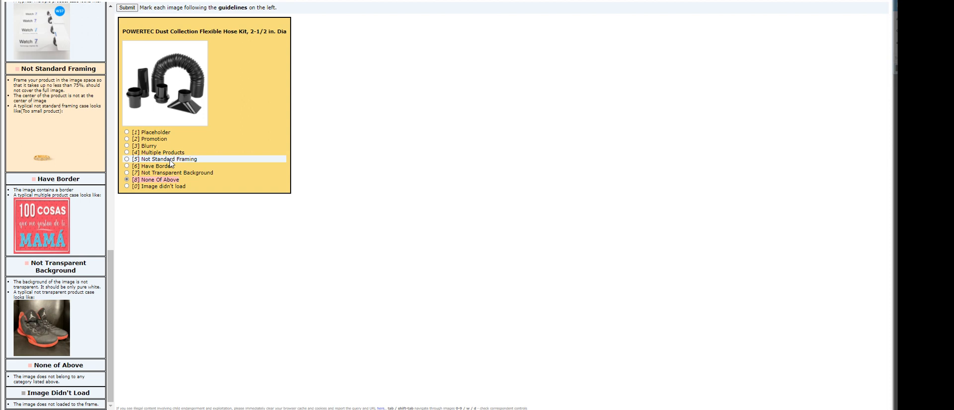
left_click(127, 8)
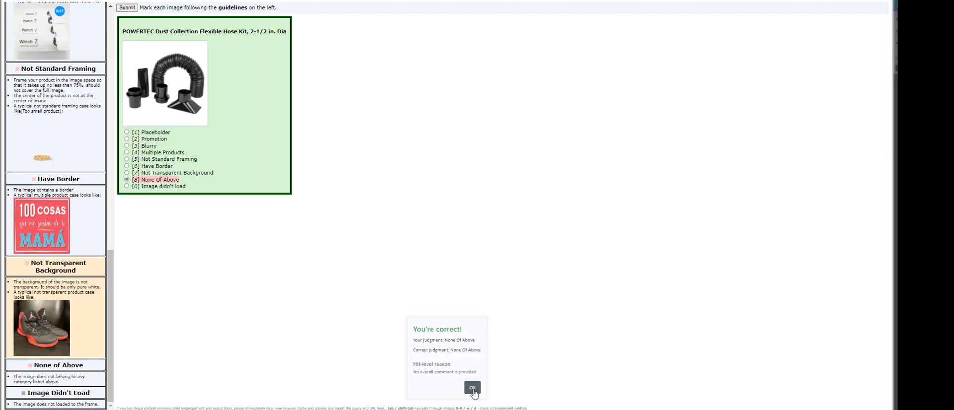
left_click(471, 388)
Inspect the navy blue runner rug image at full size, submit it as None Of Above and agree to the feedback.
left_click(175, 73)
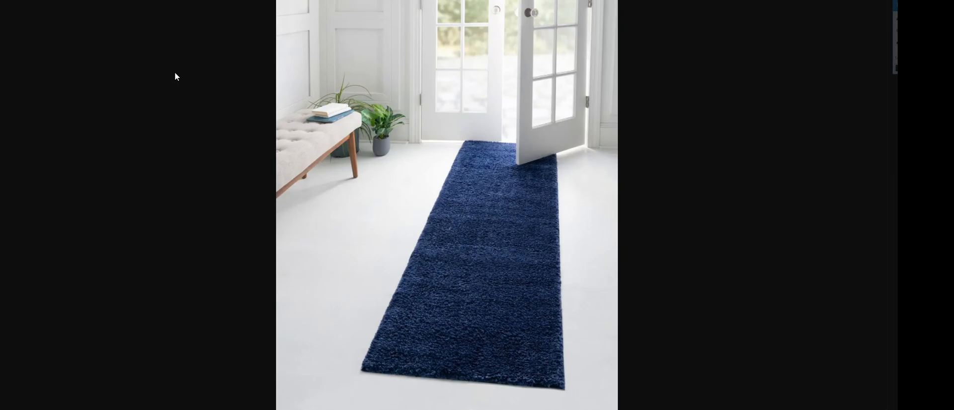
left_click(349, 103)
left_click(318, 107)
key("ctrl+w")
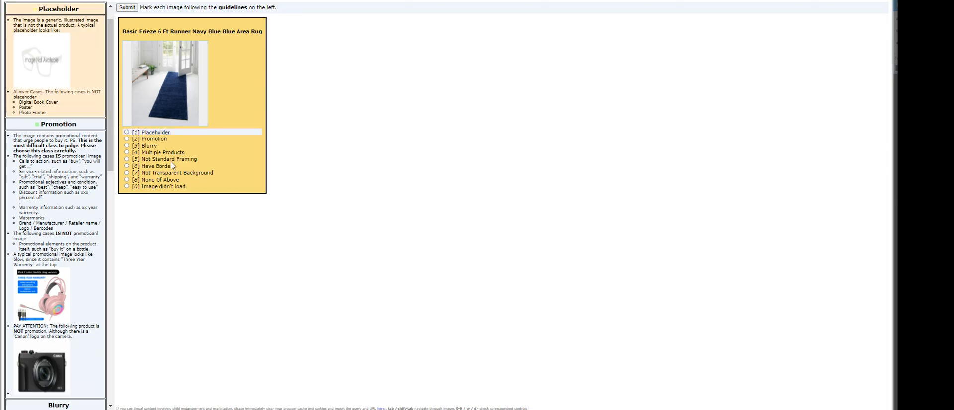
left_click(172, 180)
left_click(126, 7)
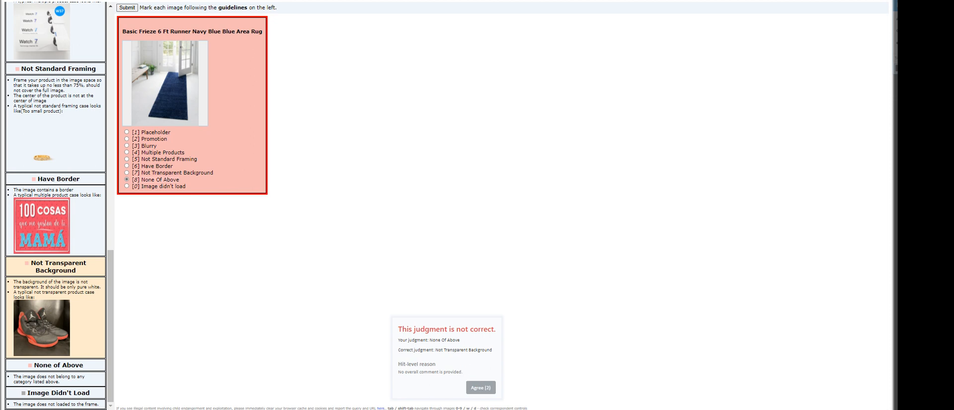
left_click(480, 388)
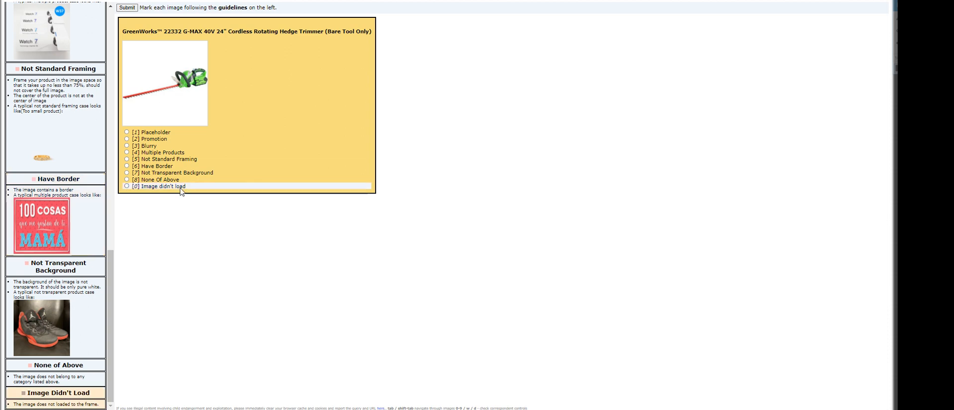
Label the GreenWorks hedge trimmer image as None Of Above, submit it and acknowledge the feedback.
key("8")
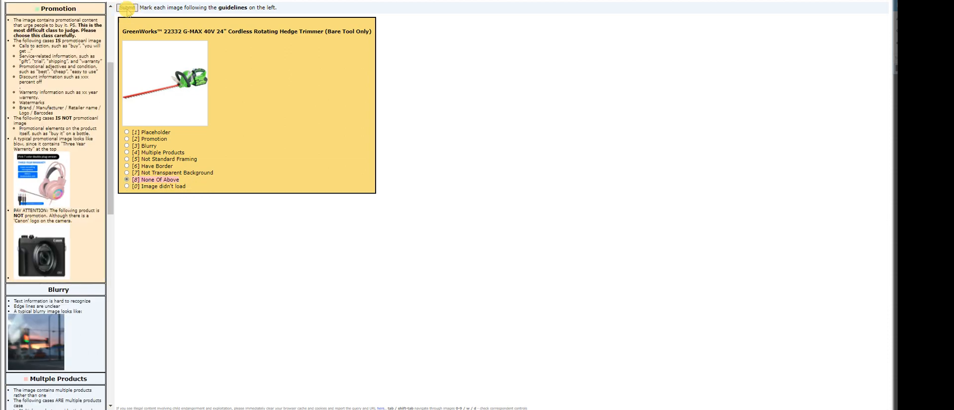
left_click(127, 8)
left_click(473, 387)
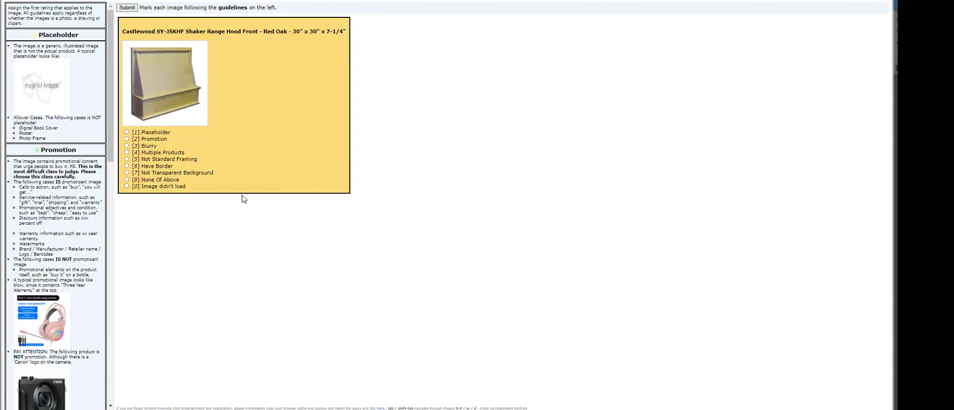
Submit the Castlewood range hood image as None Of Above and dismiss the feedback and the qualification test result.
key("8")
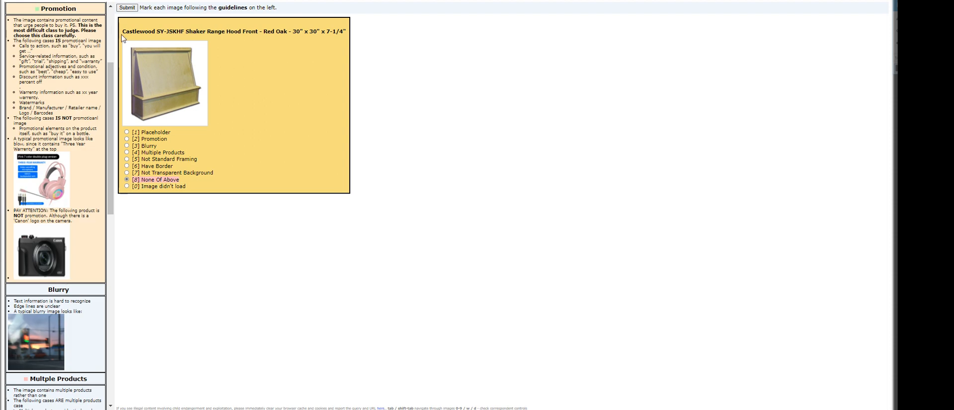
left_click(126, 8)
left_click(473, 388)
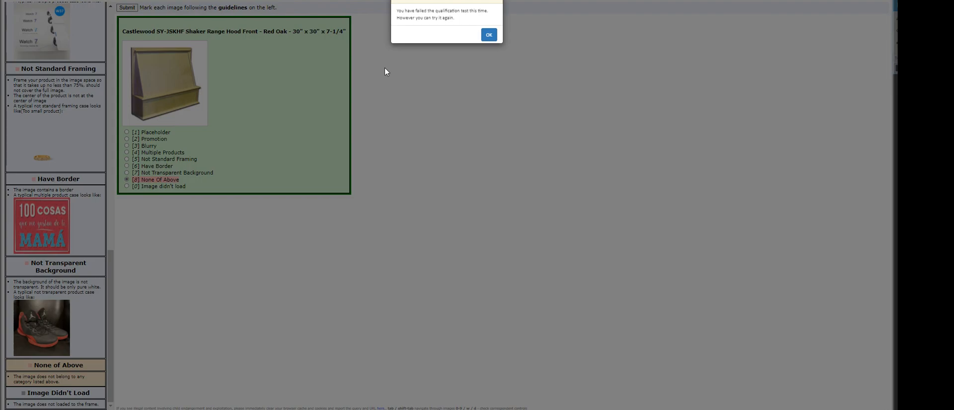
left_click(488, 35)
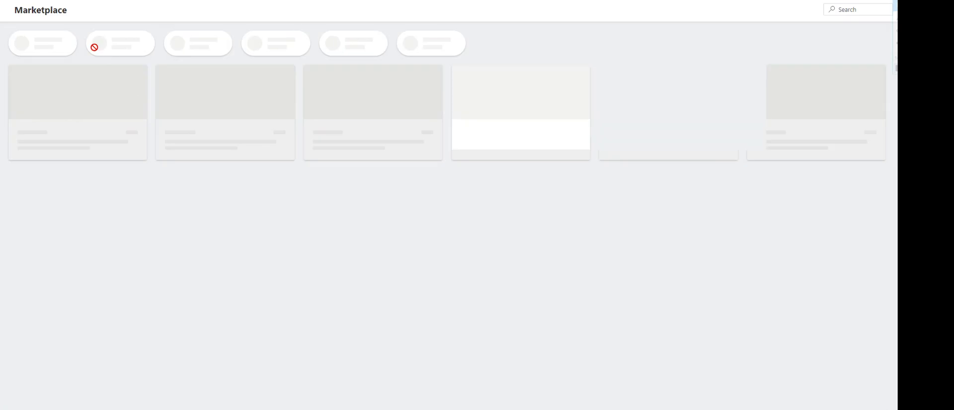
Start another qualification attempt for the HIT app Image Quality Labeling For Product Ads (English) from the Marketplace list.
left_click(43, 48)
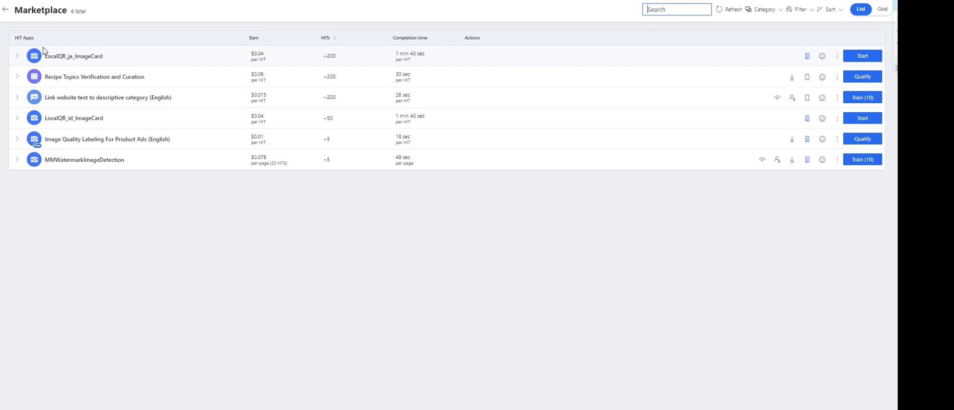
left_click(862, 139)
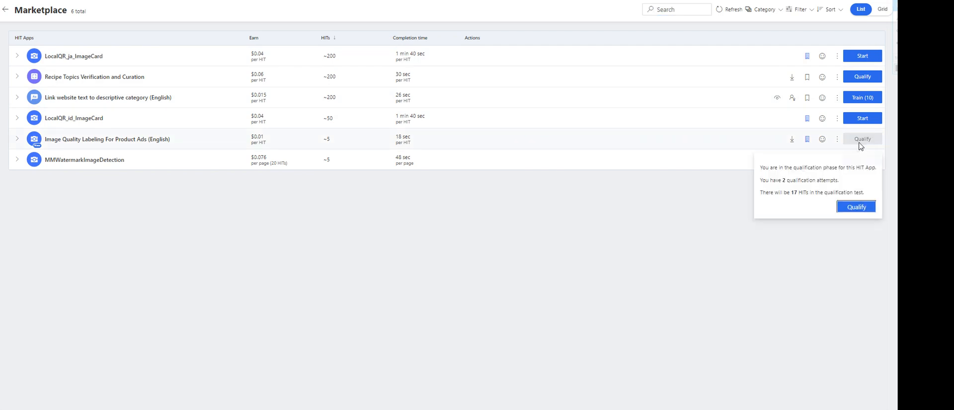
left_click(849, 207)
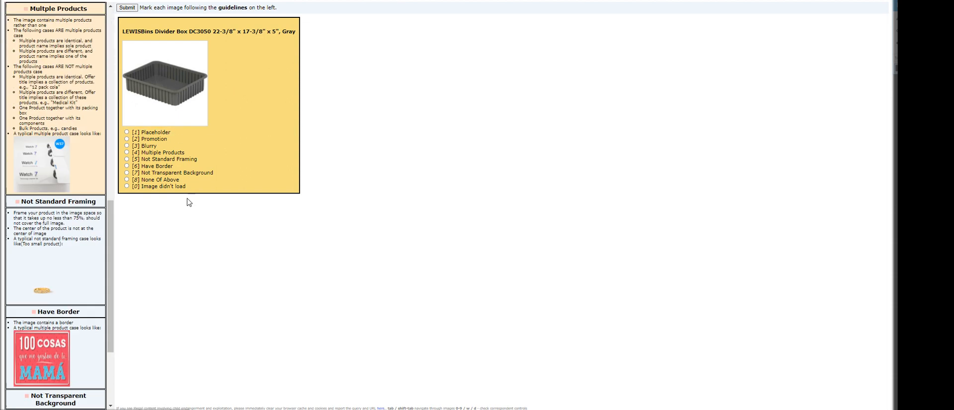
Label the gray LEWISBins divider box image as None Of Above, submit it and acknowledge the feedback.
left_click(165, 180)
left_click(126, 7)
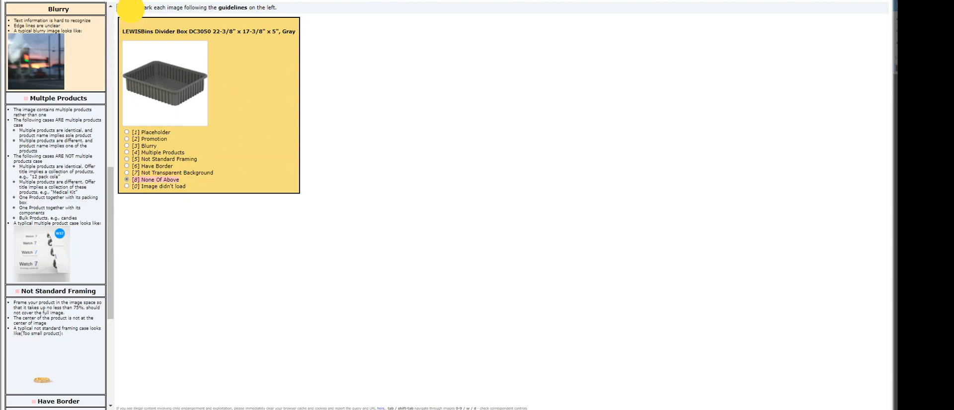
left_click(472, 388)
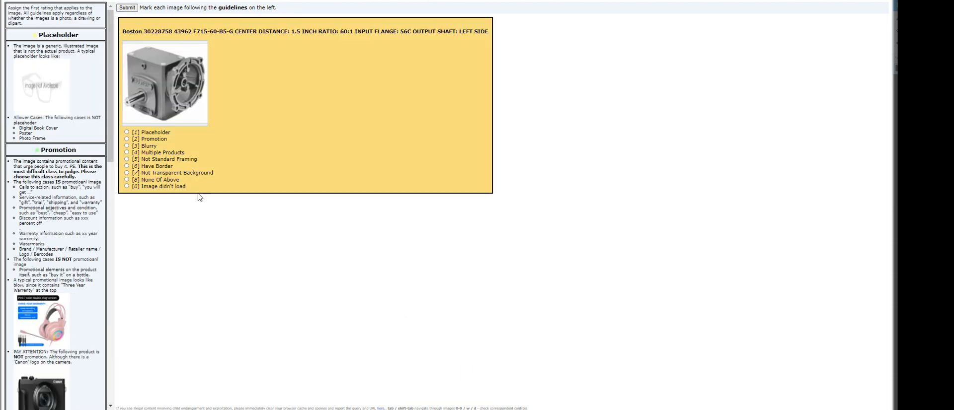
Label the Boston gearbox image as None Of Above, submit it and acknowledge the feedback.
left_click(170, 181)
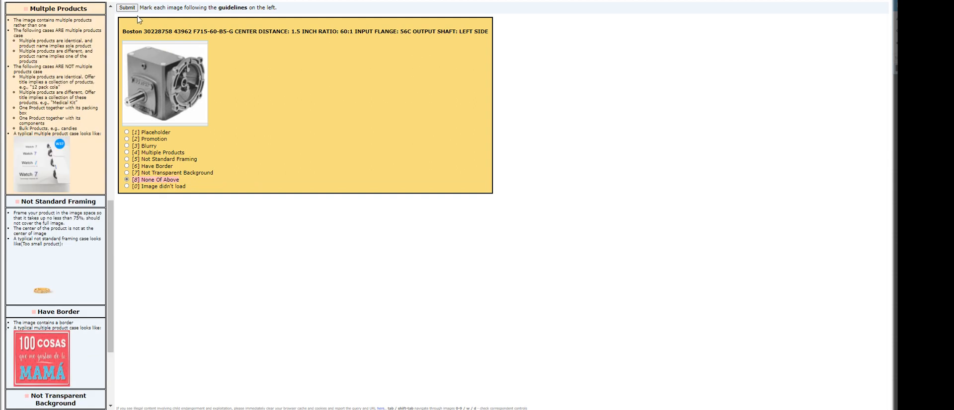
left_click(472, 390)
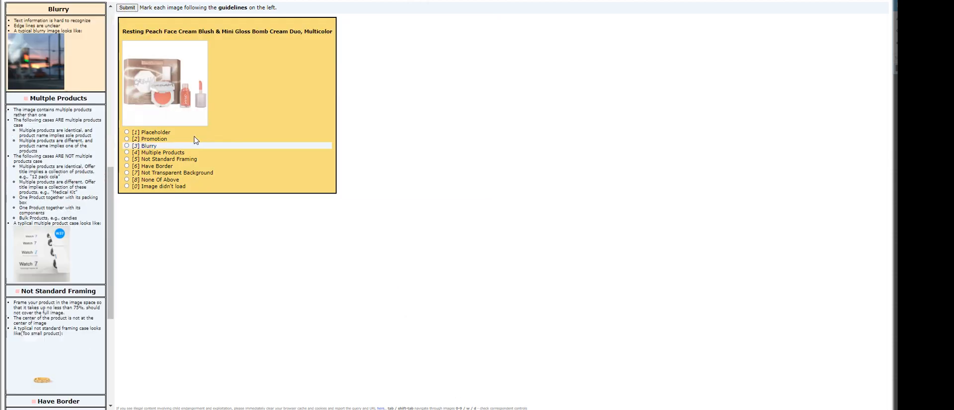
Label the peach blush and gloss duo and the Grizzly overarm router images as None Of Above, submitting each and acknowledging the feedback.
left_click(185, 181)
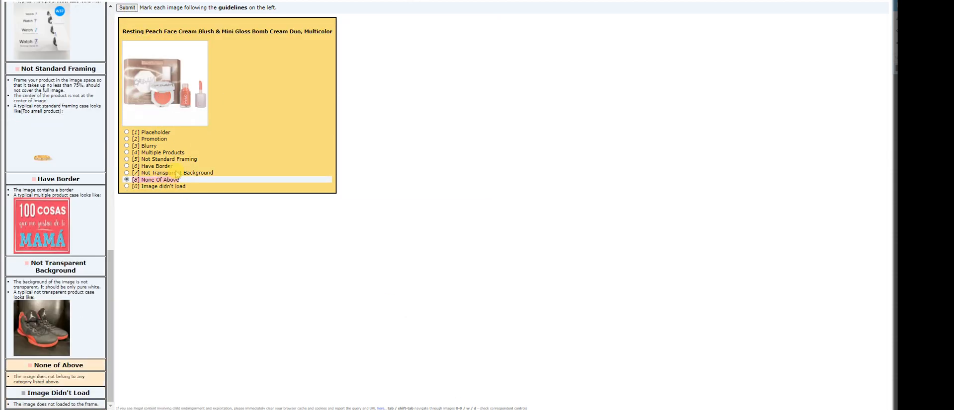
left_click(127, 8)
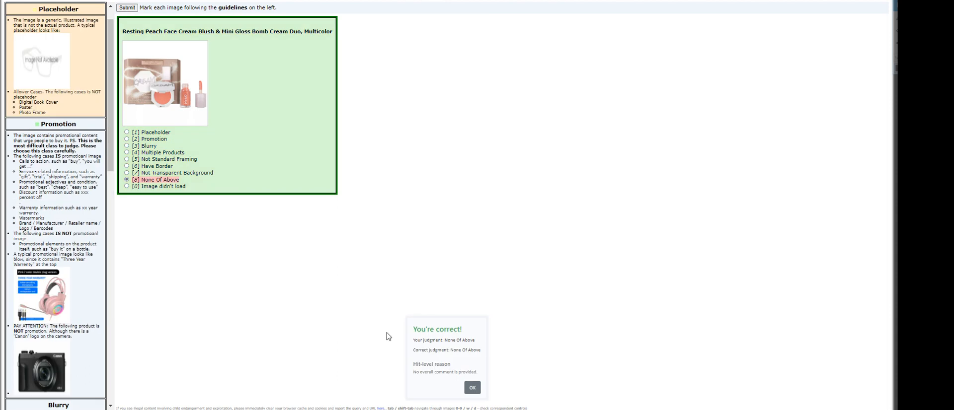
left_click(473, 390)
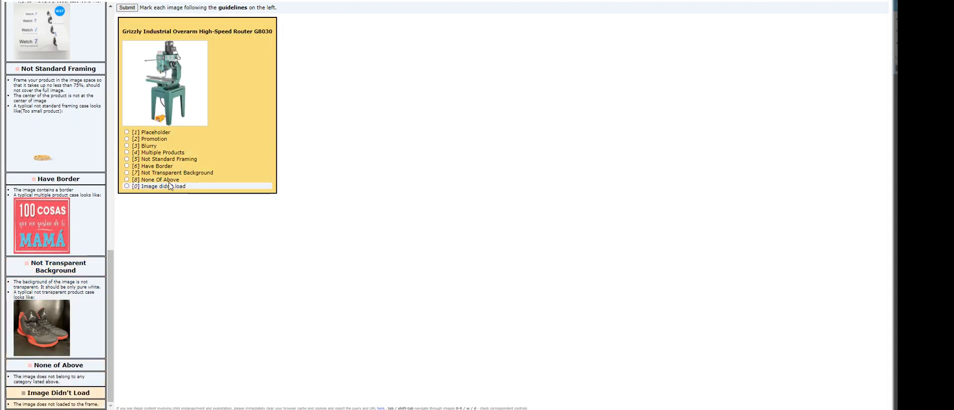
left_click(149, 180)
left_click(134, 10)
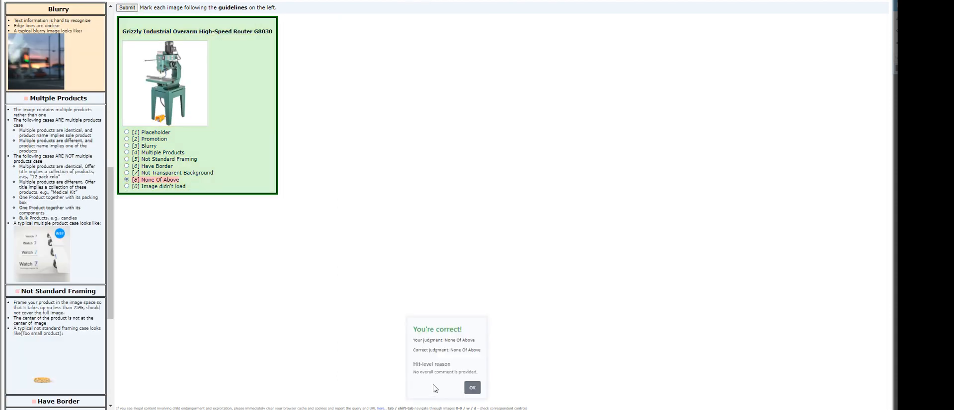
left_click(472, 388)
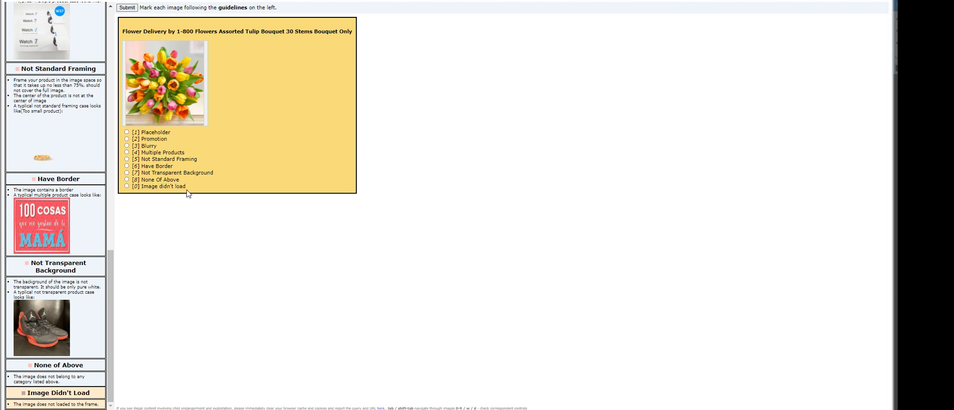
Label the assorted tulip bouquet image as Not Transparent Background, submit it and acknowledge the feedback.
left_click(197, 173)
left_click(126, 8)
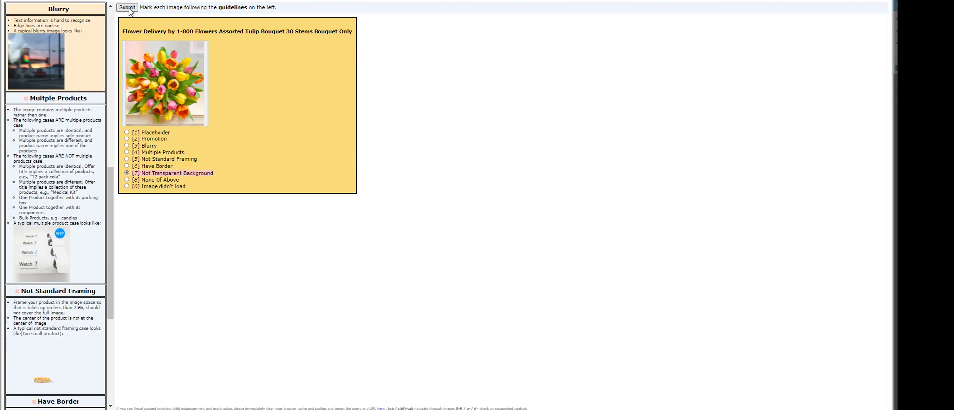
left_click(486, 390)
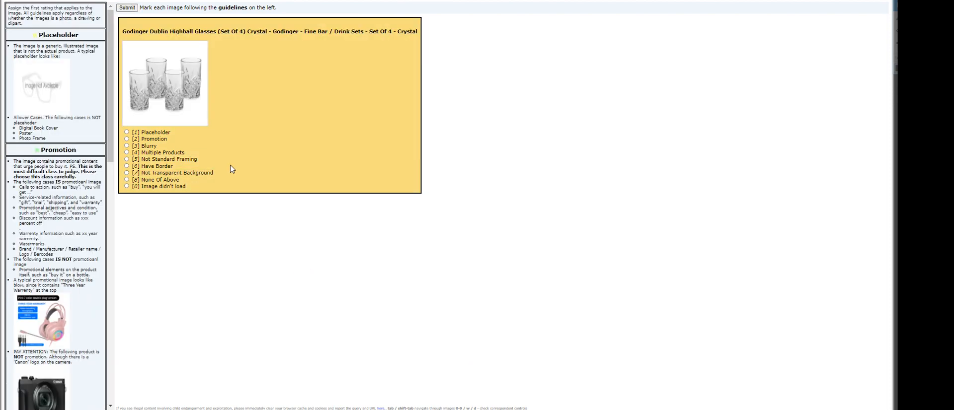
Label the Godinger Dublin highball glasses image as None Of Above, submit it and acknowledge the feedback.
left_click(161, 180)
left_click(127, 8)
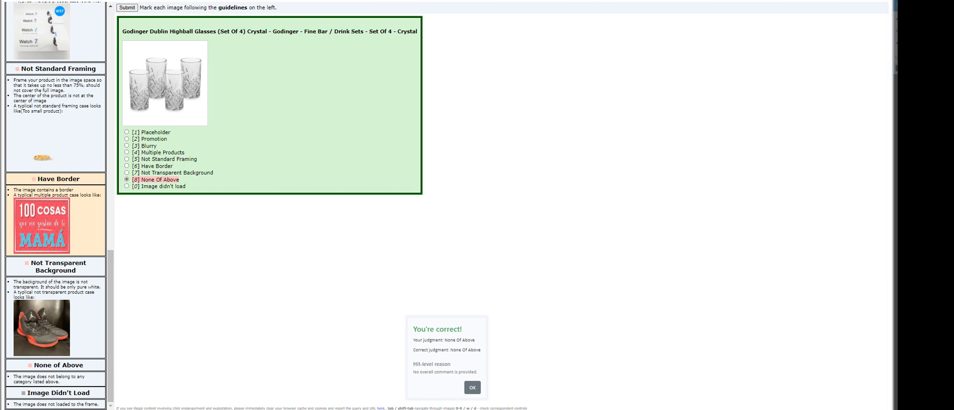
left_click(472, 390)
Submit The Horse of My Dreams eBook as Image didn't load and the Fillerina treatment kit image as None Of Above.
left_click(154, 187)
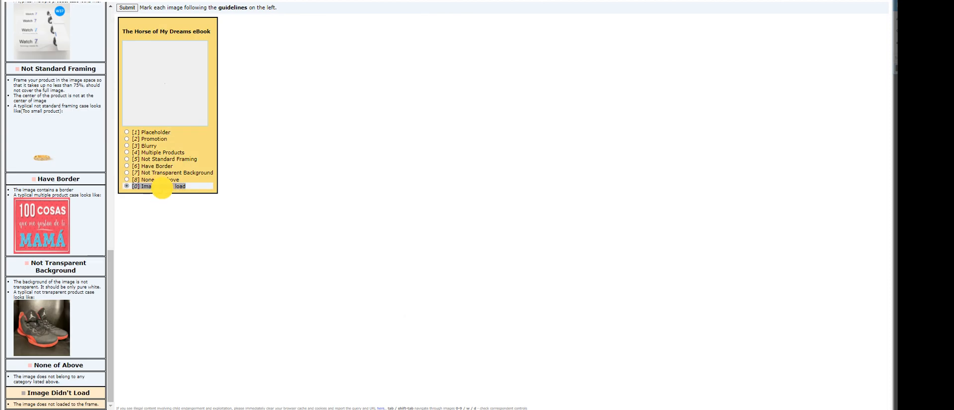
left_click(124, 8)
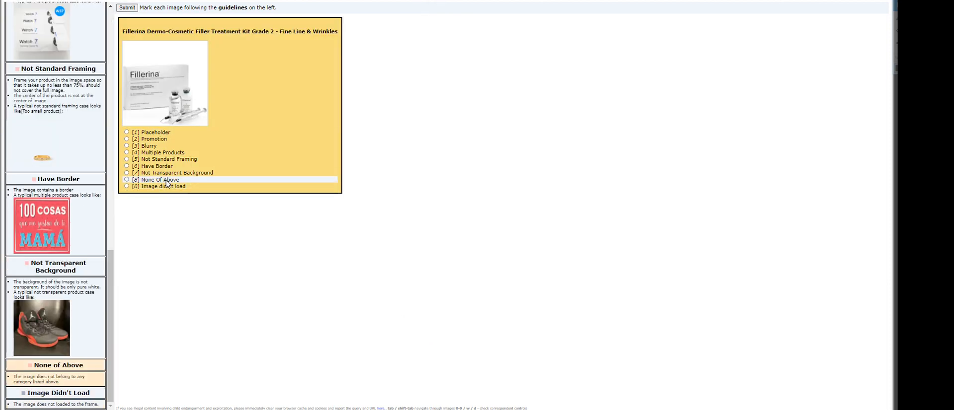
left_click(131, 179)
left_click(130, 9)
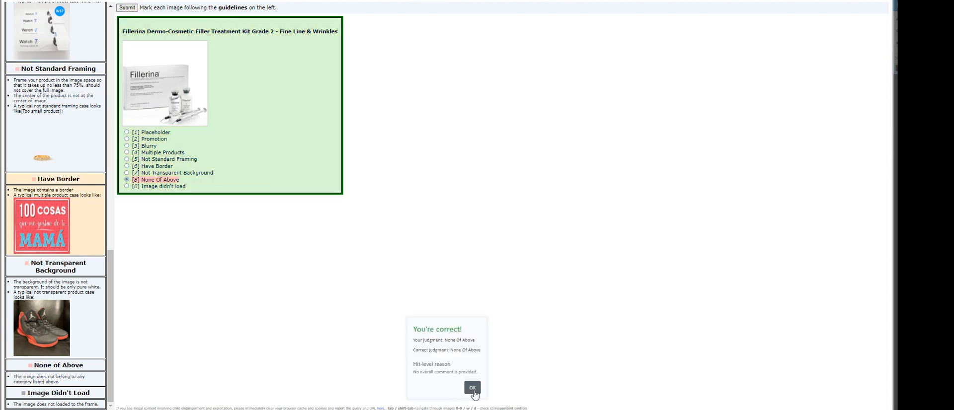
Label the crochet lace lingerie set and the Curvy Kate plunge bra as Image didn't load, submitting each and acknowledging the feedback.
left_click(173, 186)
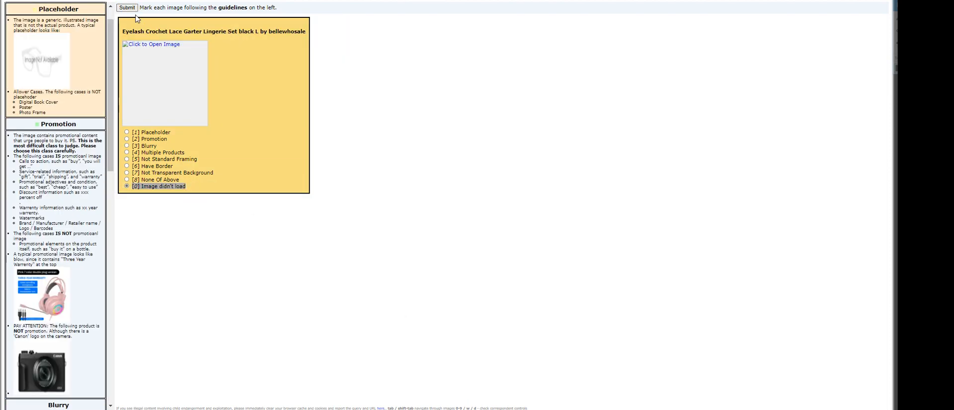
left_click(469, 386)
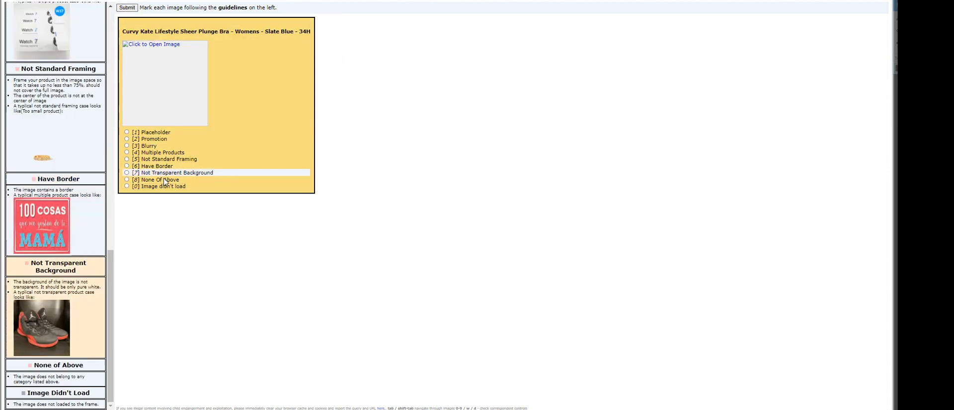
left_click(178, 186)
left_click(130, 8)
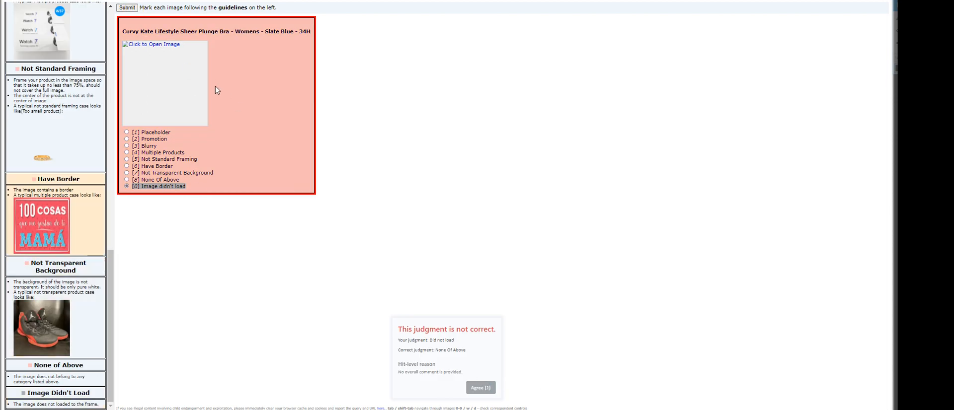
left_click(485, 388)
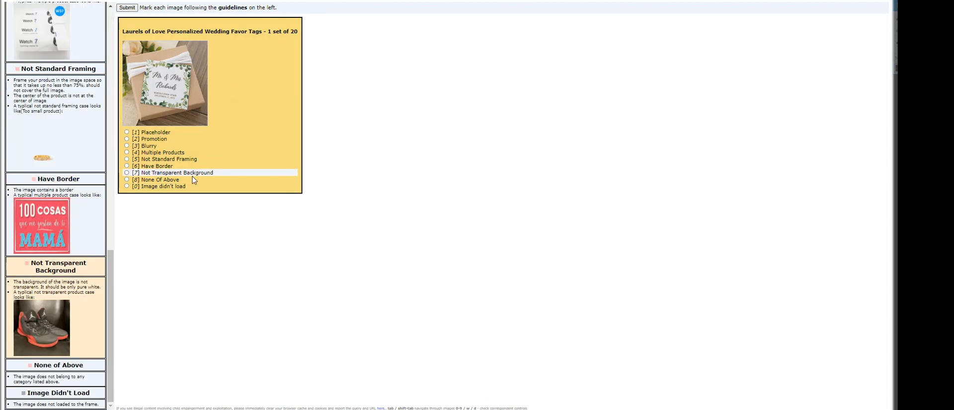
Label the Laurels of Love wedding favor tags image as Not Transparent Background, submit it and acknowledge the feedback.
left_click(196, 173)
left_click(128, 7)
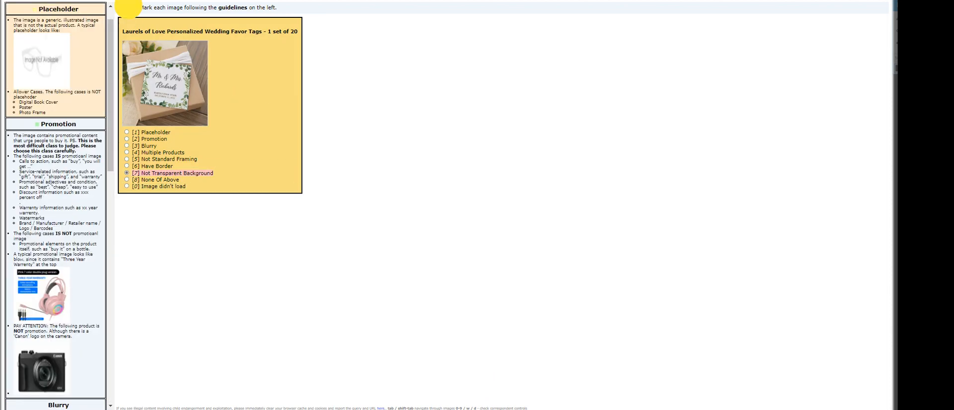
left_click(485, 388)
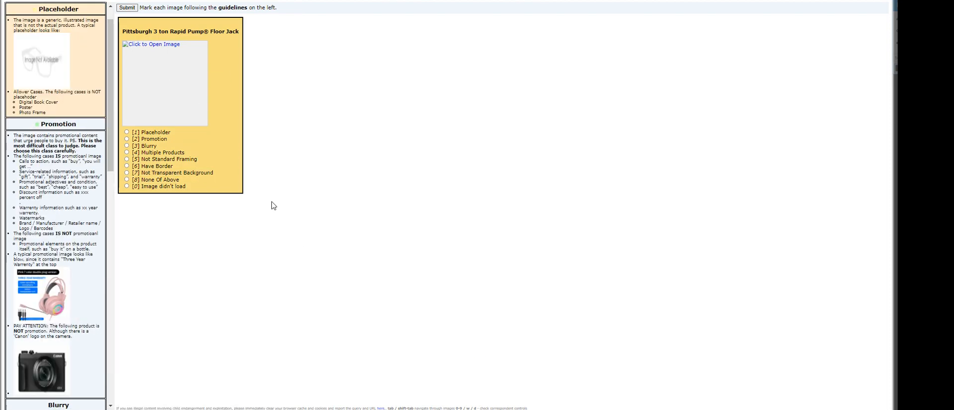
Check the Pittsburgh floor jack's image link, label the item as Image didn't load, submit it and acknowledge the feedback.
left_click(163, 44)
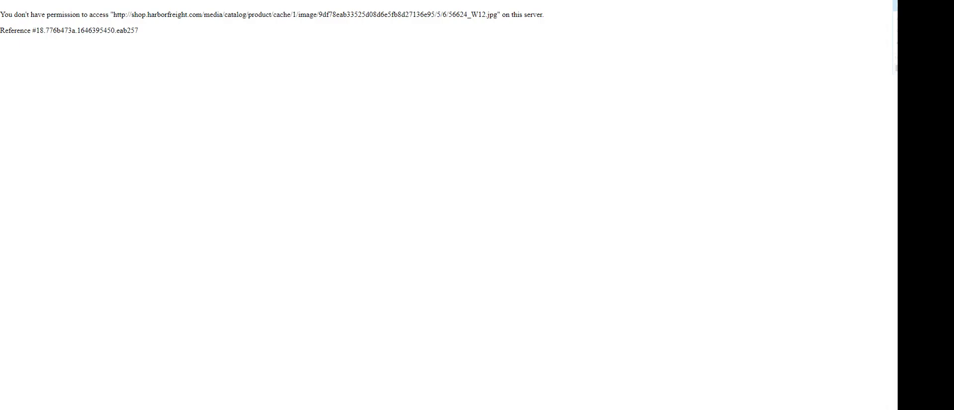
key("ctrl+w")
left_click(176, 182)
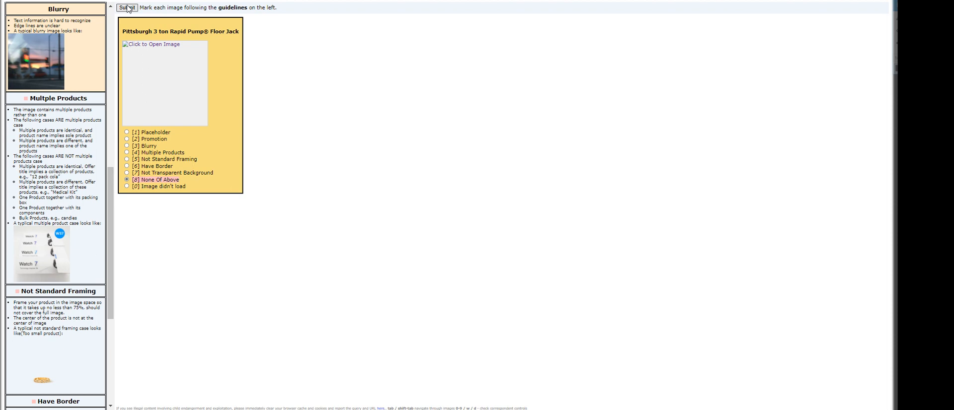
left_click(185, 186)
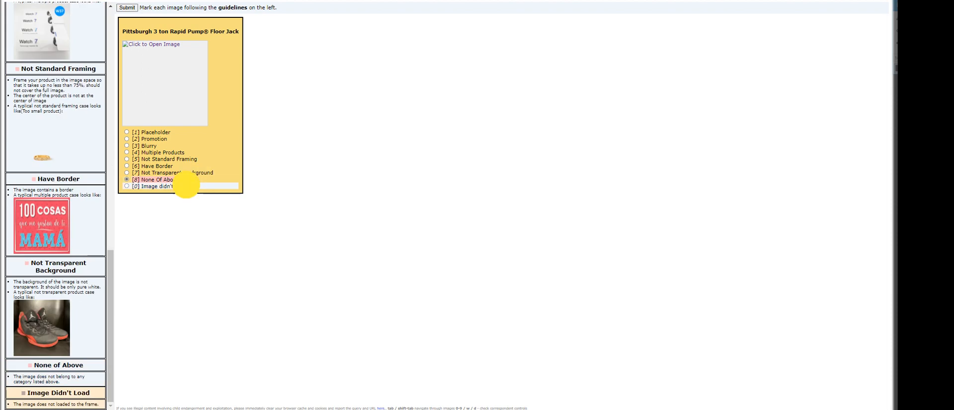
left_click(130, 8)
left_click(457, 392)
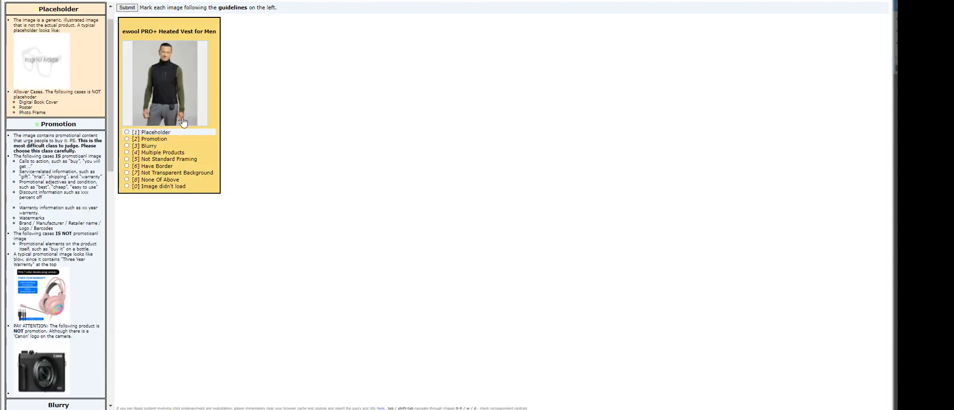
Label the ewool PRO+ heated vest image as Not Transparent Background, submit it and acknowledge the feedback.
left_click(183, 174)
left_click(126, 7)
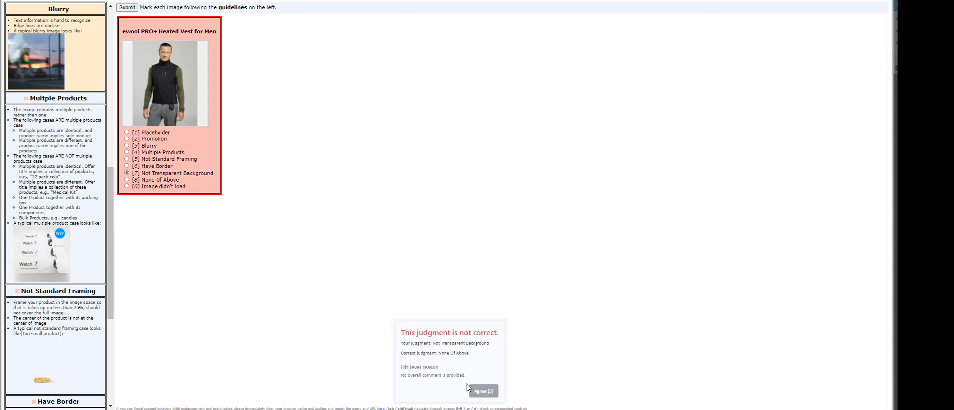
left_click(392, 372)
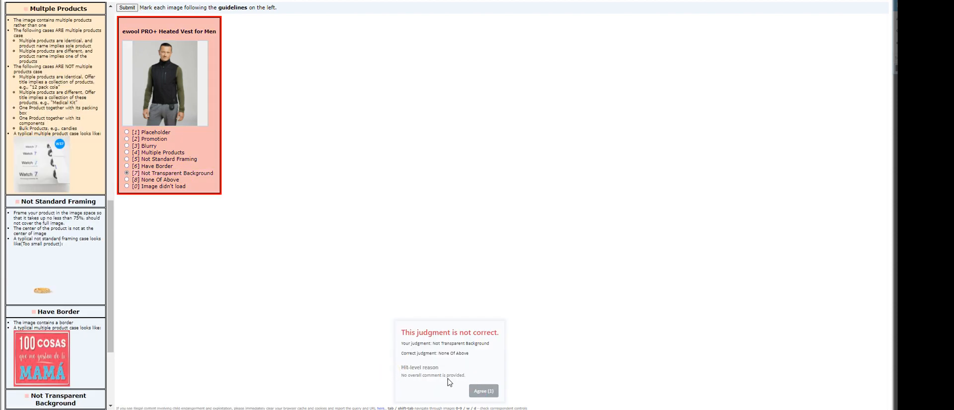
left_click(484, 391)
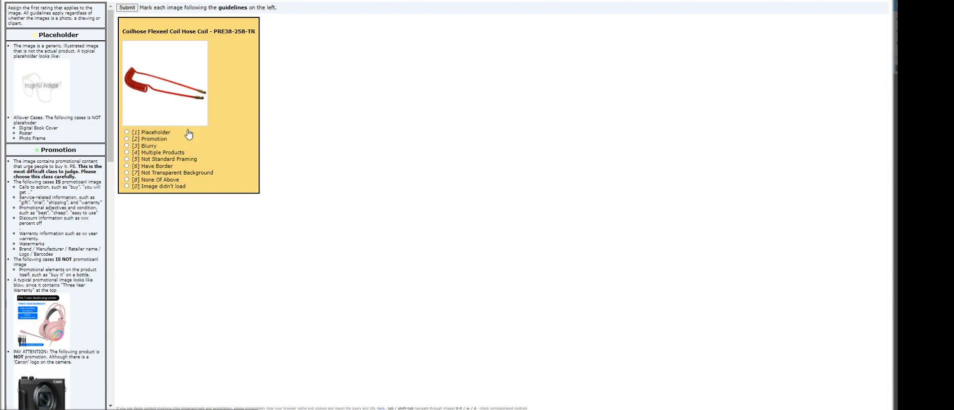
Label the red Coilhose Flexeel hose image as None Of Above, submit it and acknowledge the feedback.
left_click(159, 180)
left_click(127, 7)
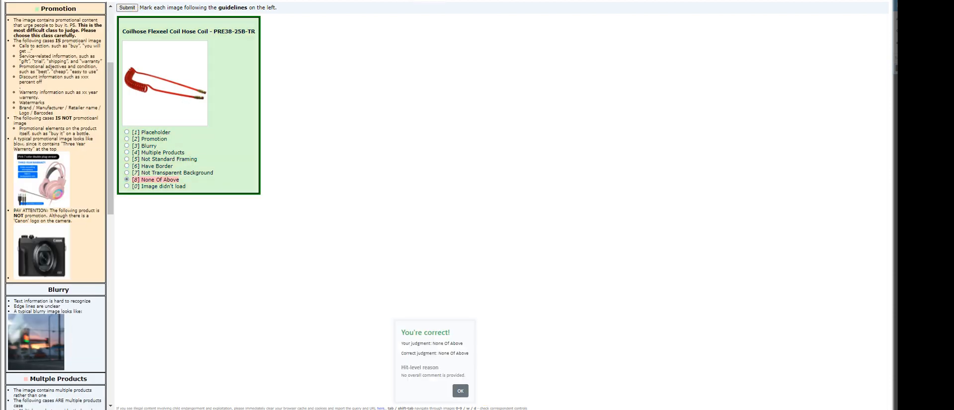
left_click(460, 390)
Label the green flare leg pants and the family camping tent images as Not Transparent Background, submitting each and acknowledging the feedback.
left_click(189, 173)
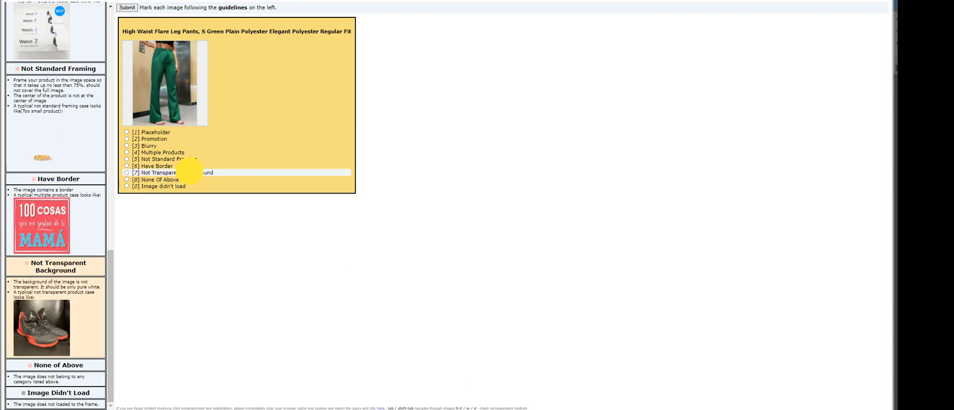
left_click(122, 7)
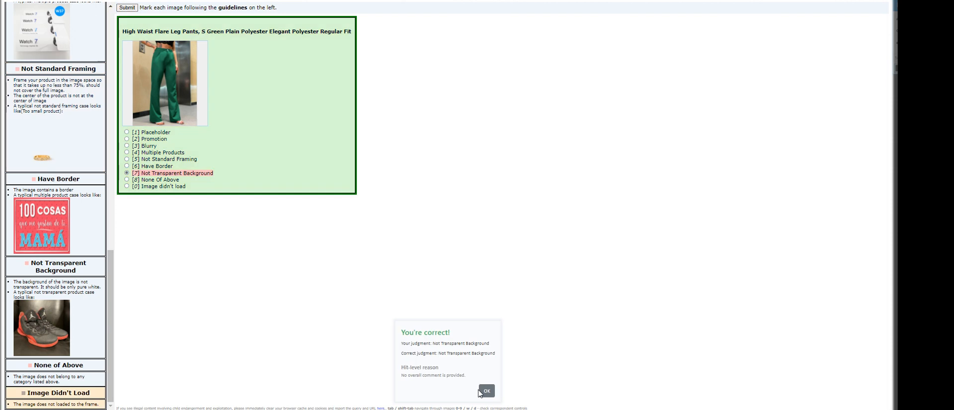
left_click(481, 391)
left_click(178, 172)
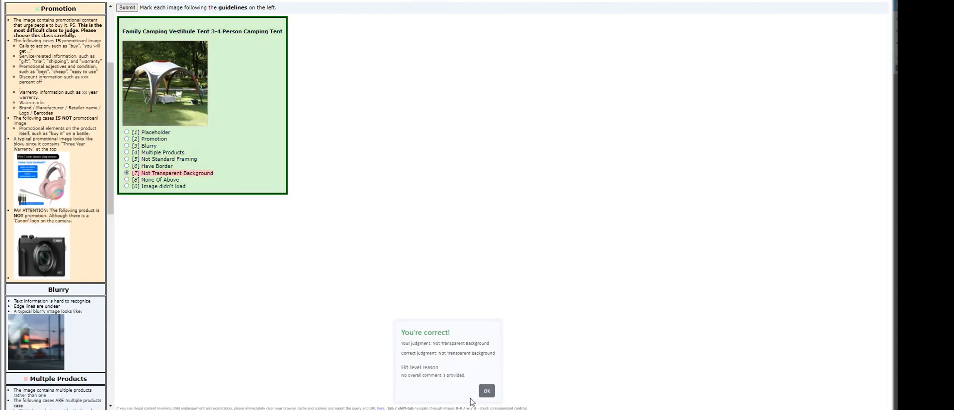
left_click(480, 390)
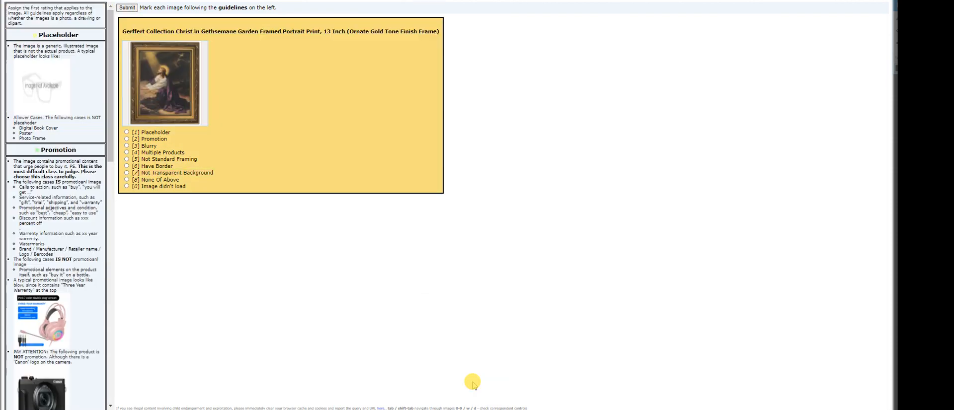
Label the Gerffert Collection framed portrait print image as None Of Above, submit it and acknowledge the feedback.
left_click(166, 181)
left_click(129, 7)
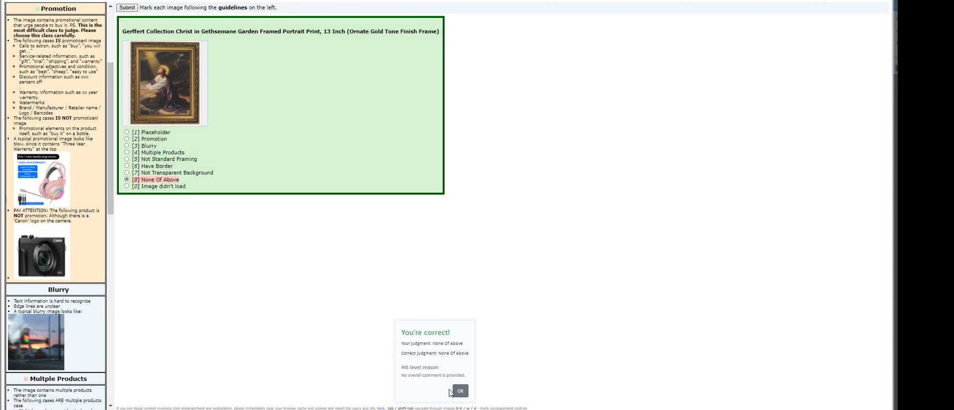
left_click(458, 391)
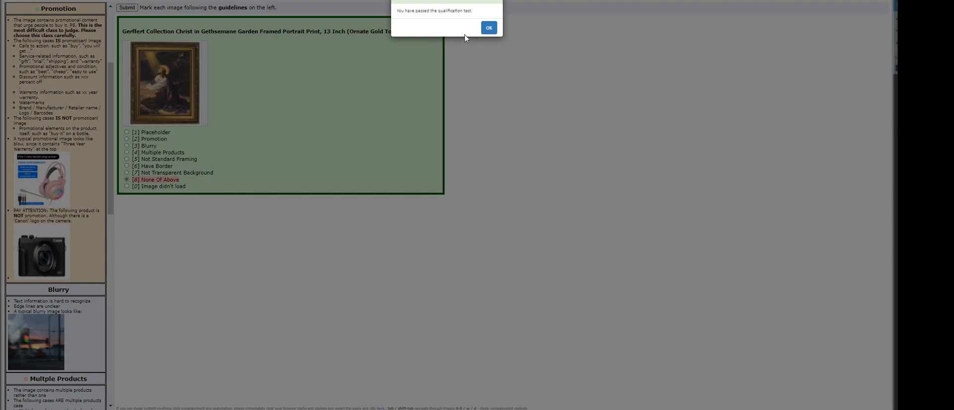